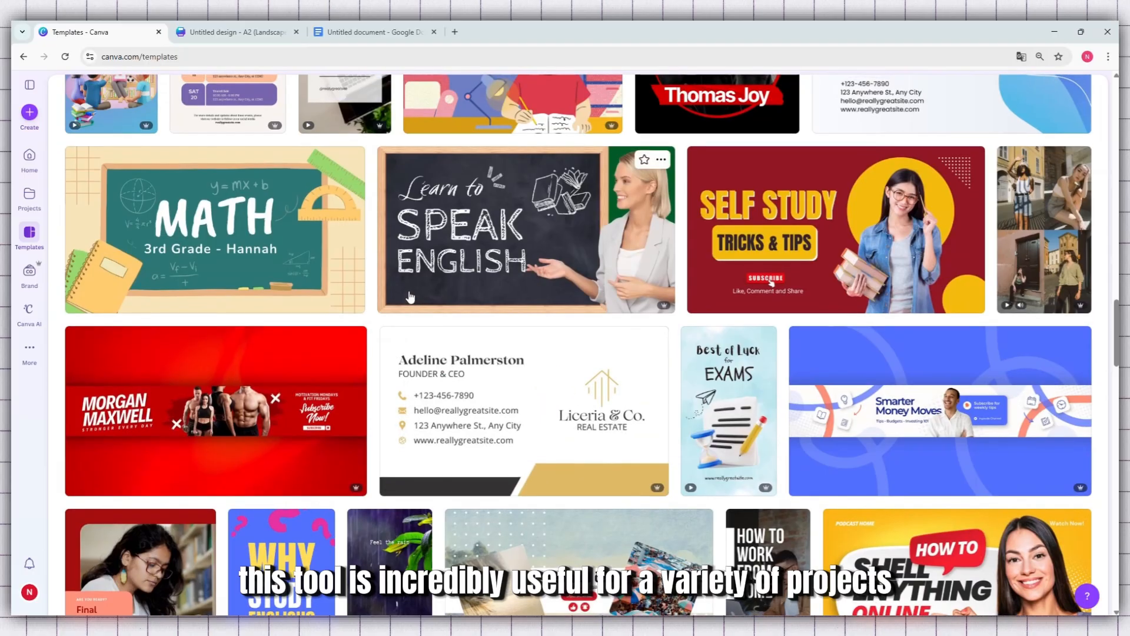
# Browse designs similar to the Self Study thumbnail and open the Blue Yellow Modern Study Instagram Post template for customizing.
pyautogui.click(829, 259)
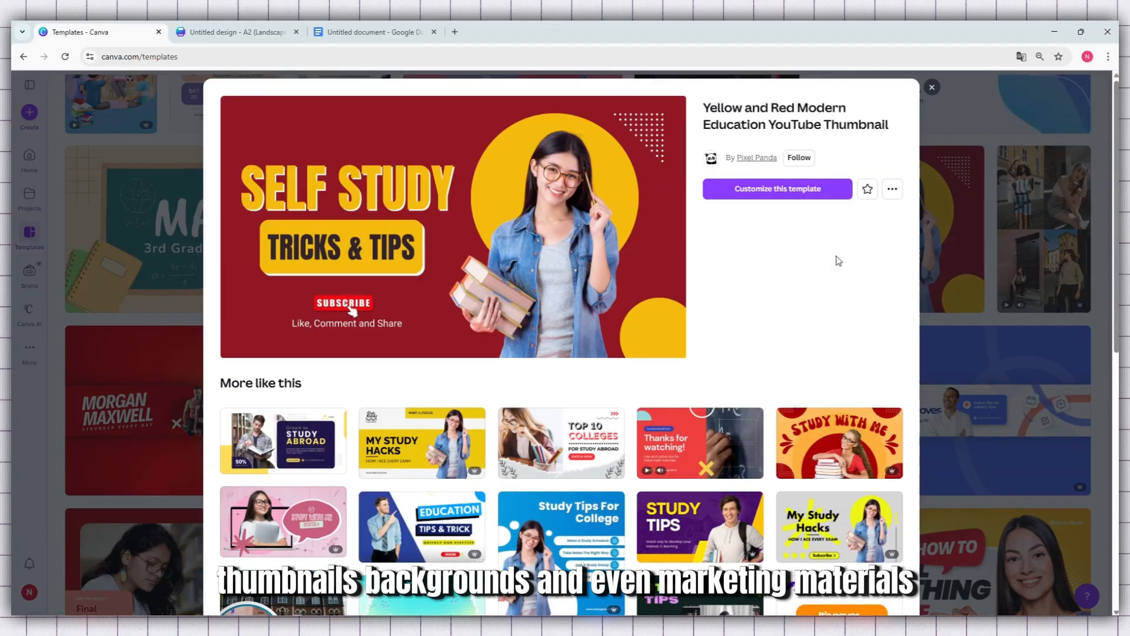
pyautogui.scroll(-10, 839, 259)
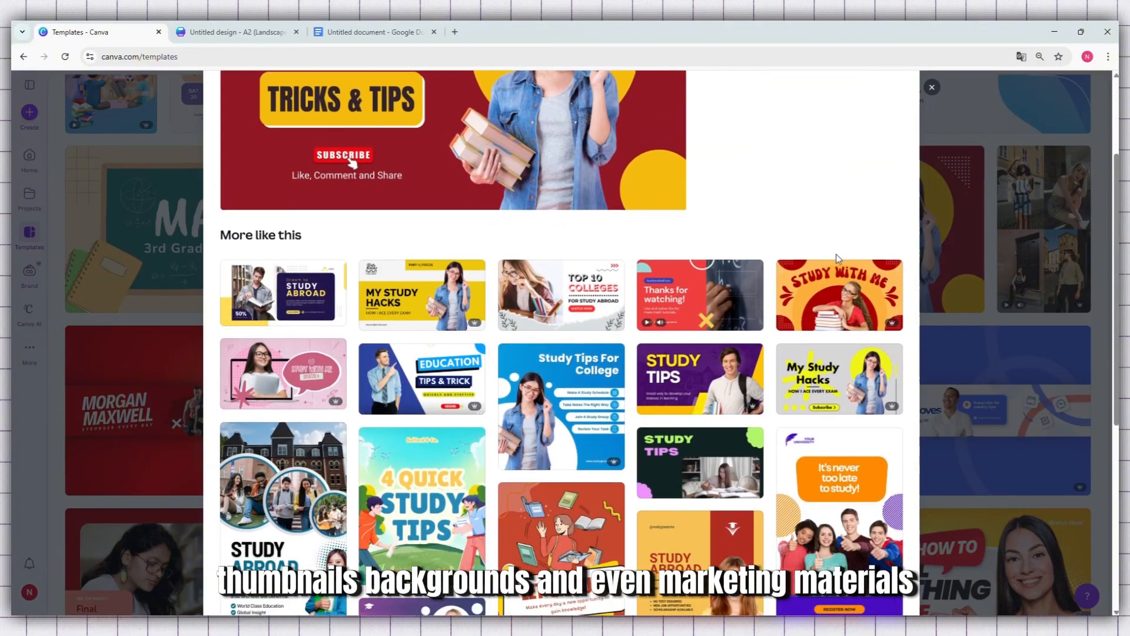
pyautogui.scroll(1, 837, 260)
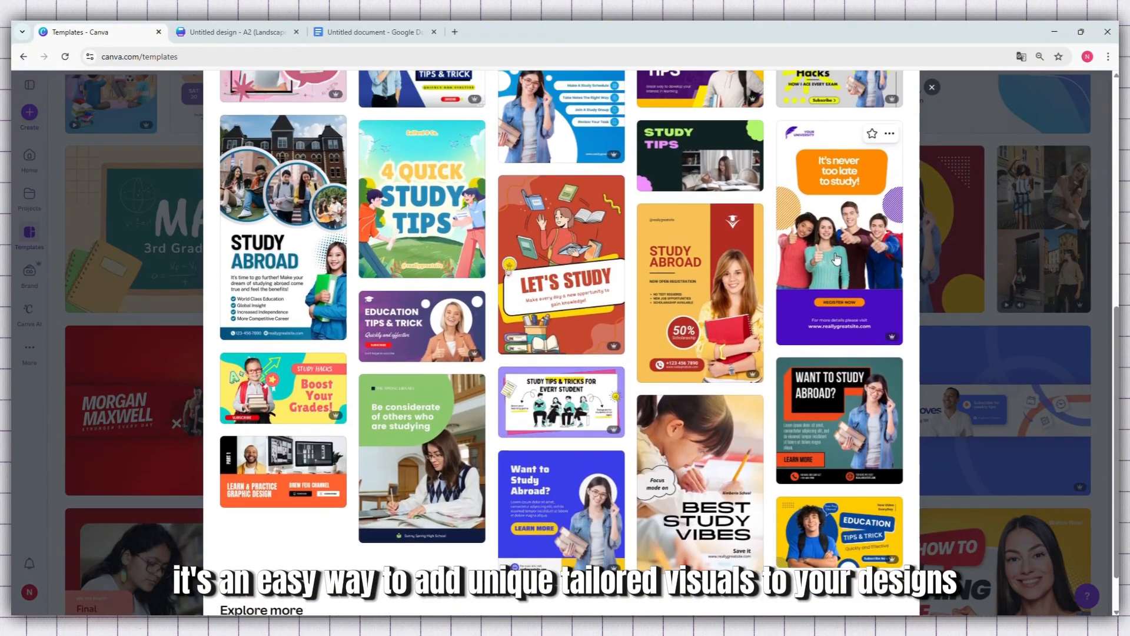
pyautogui.scroll(-1, 837, 259)
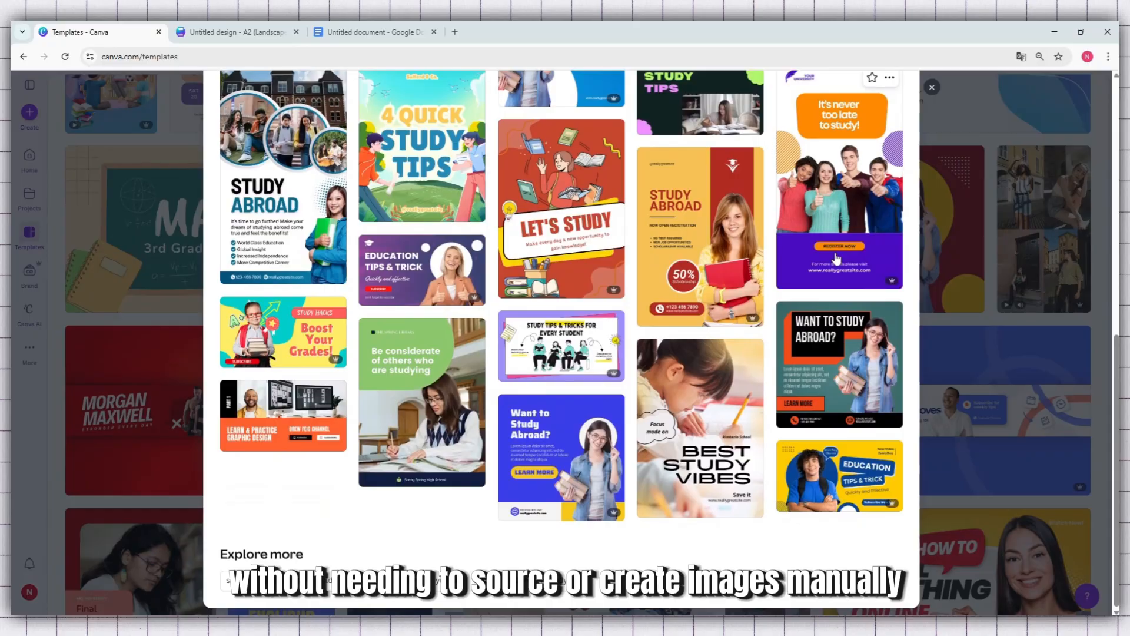
pyautogui.click(534, 442)
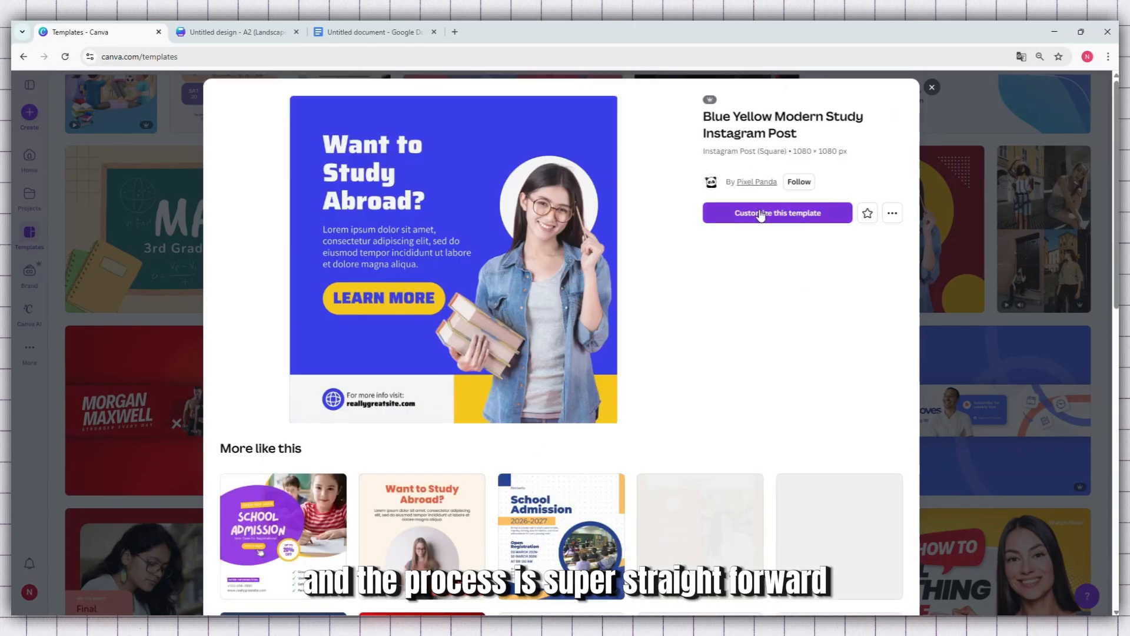
pyautogui.click(761, 214)
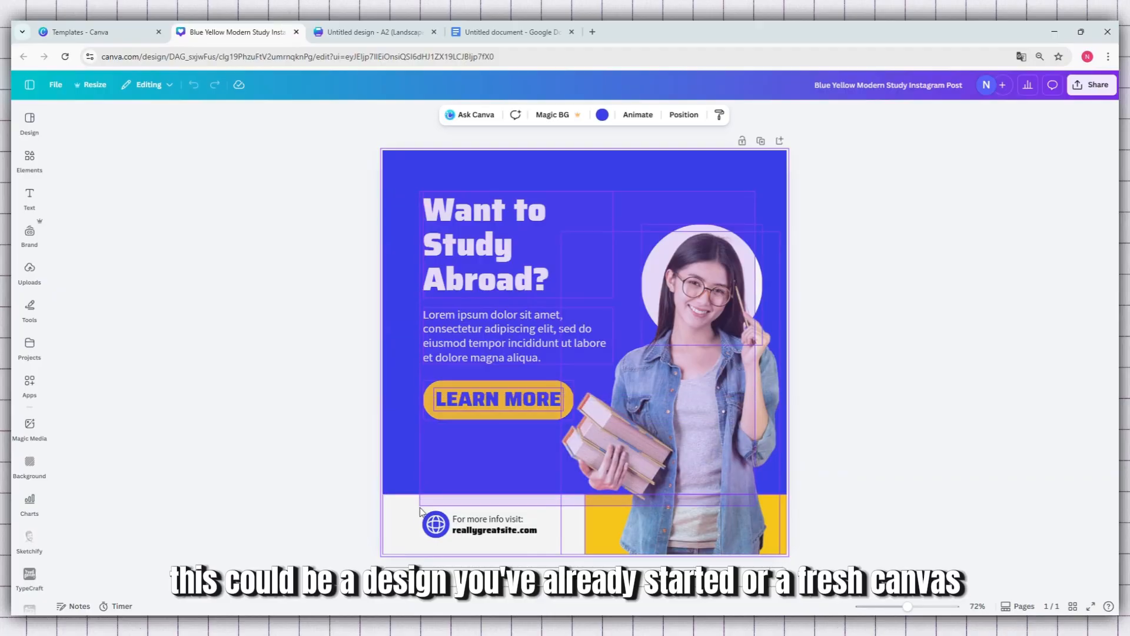
# Delete all text, images and shapes from the template page, leaving only its blue background.
pyautogui.click(414, 539)
pyautogui.press('Delete')
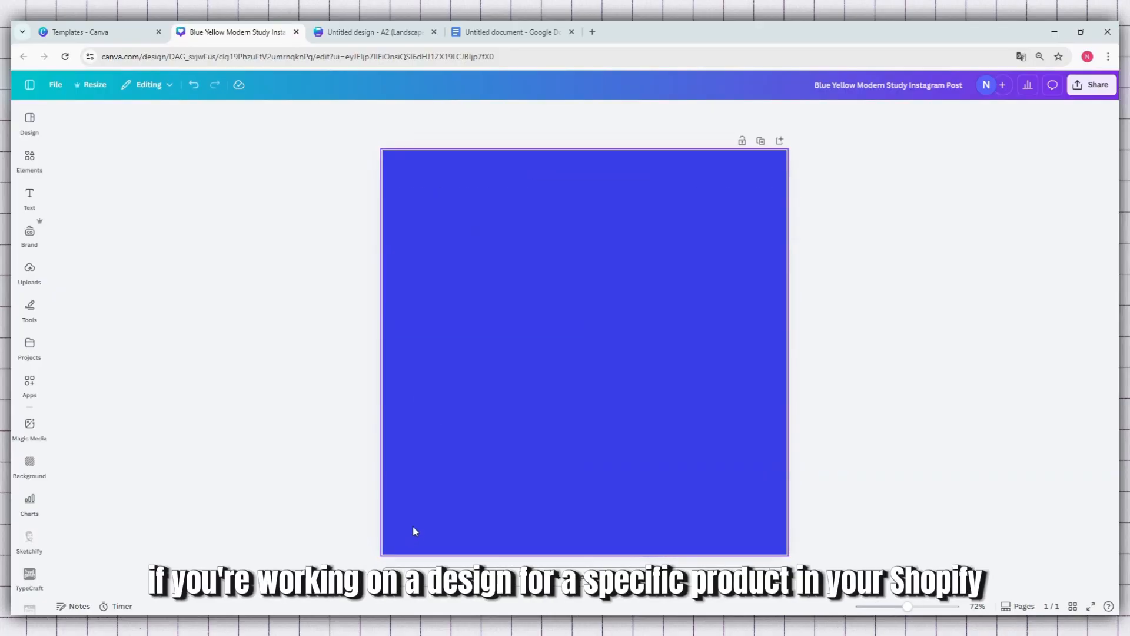
pyautogui.click(586, 323)
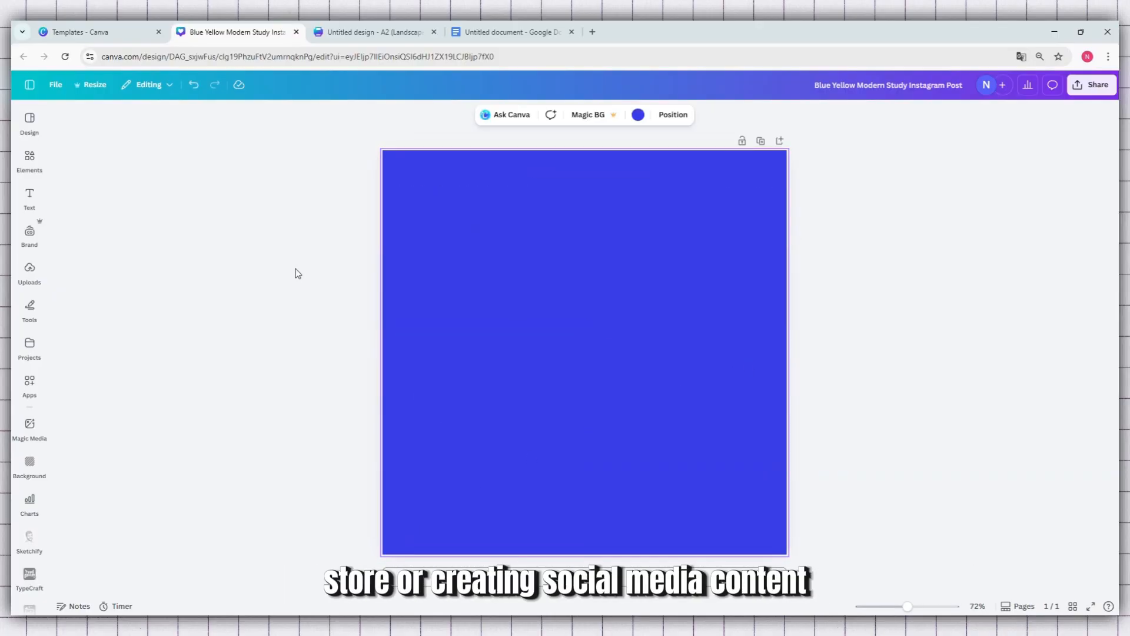
pyautogui.click(279, 273)
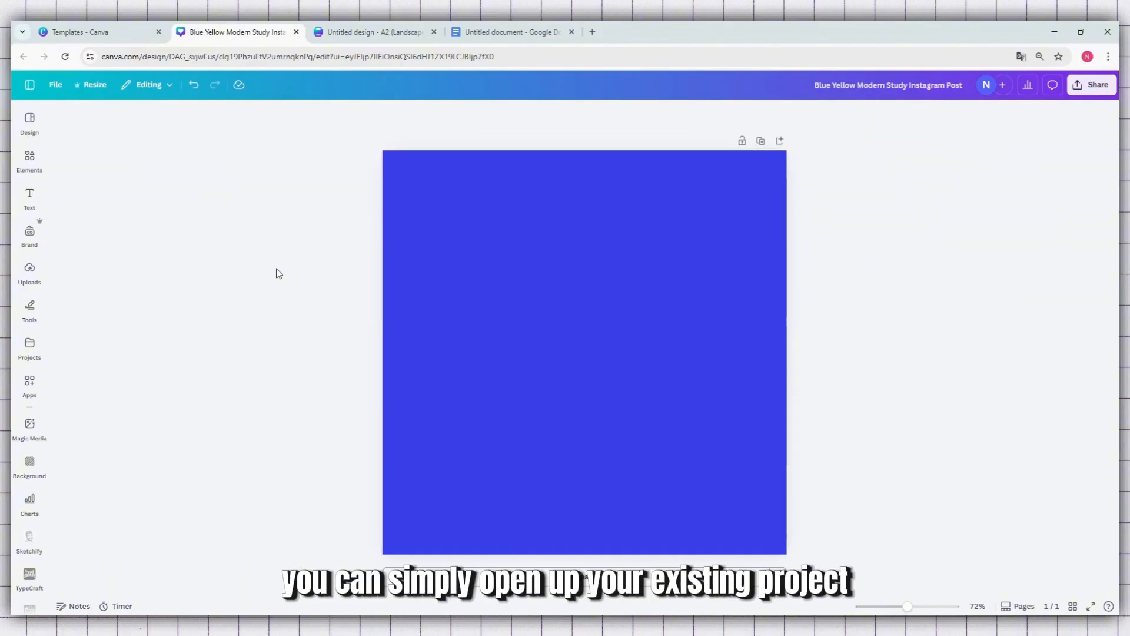
# Open the Elements library for the blank blue page and activate its search field.
pyautogui.click(543, 281)
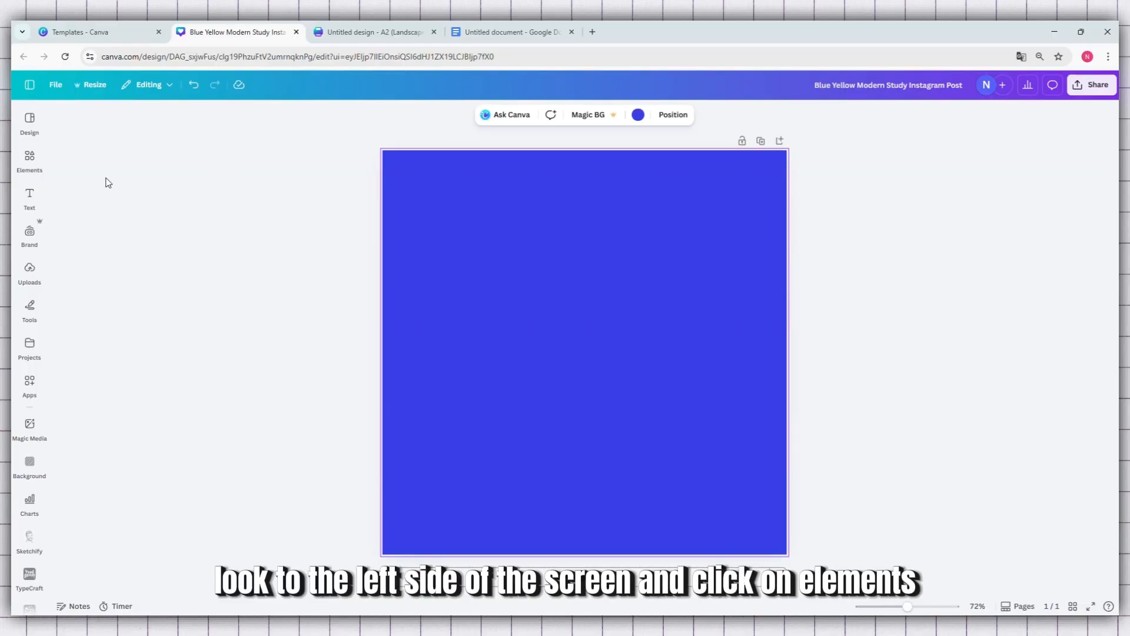
pyautogui.click(30, 162)
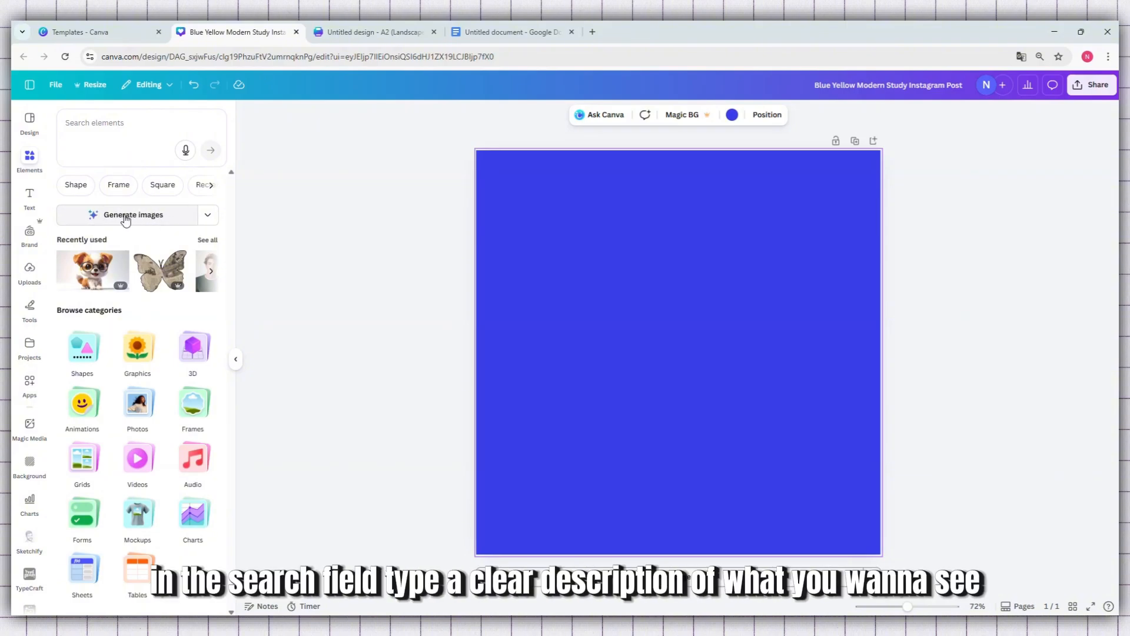
pyautogui.click(119, 123)
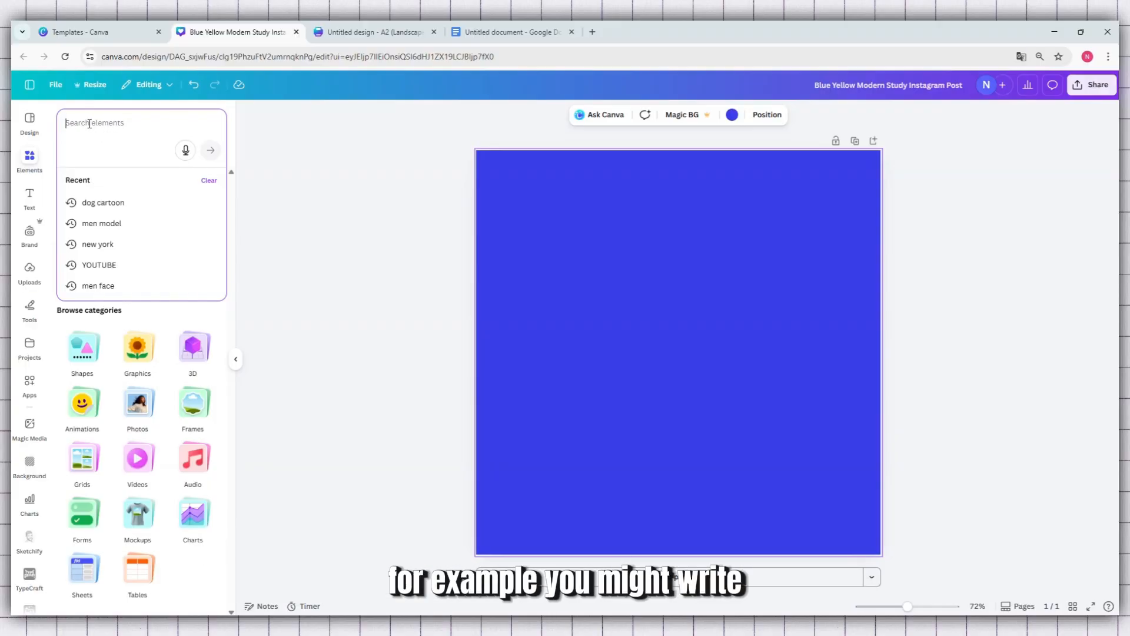
# Switch to the Google Docs document and copy the whole prompt about a baby girl on a chair at the beach.
pyautogui.click(485, 38)
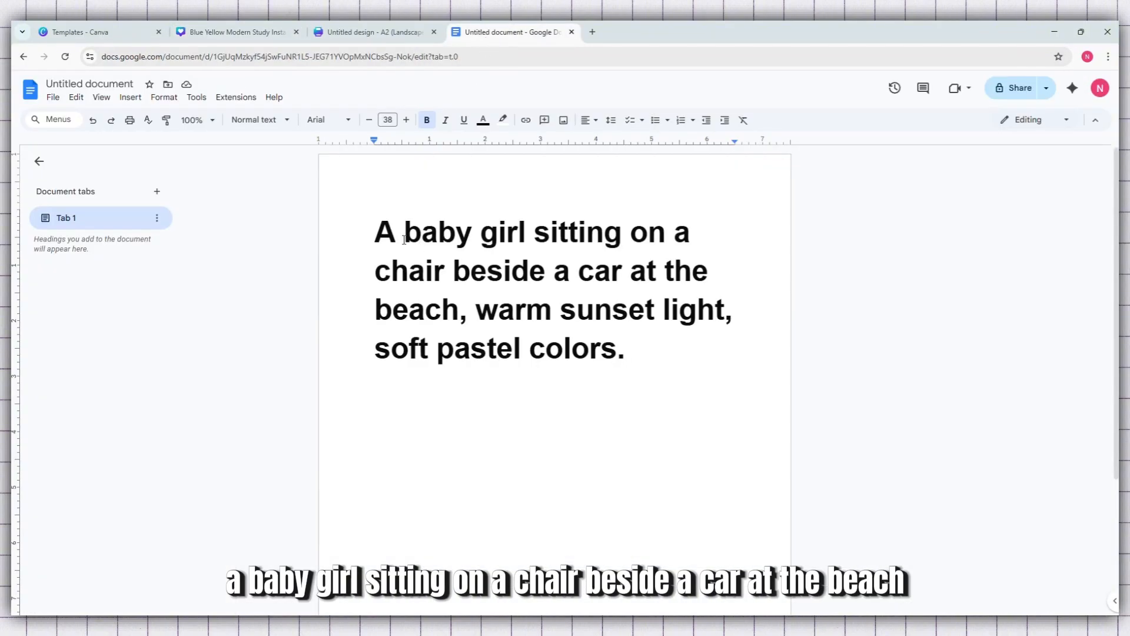
pyautogui.moveTo(377, 233); pyautogui.dragTo(638, 369)
pyautogui.hotkey('ctrl', 'c')
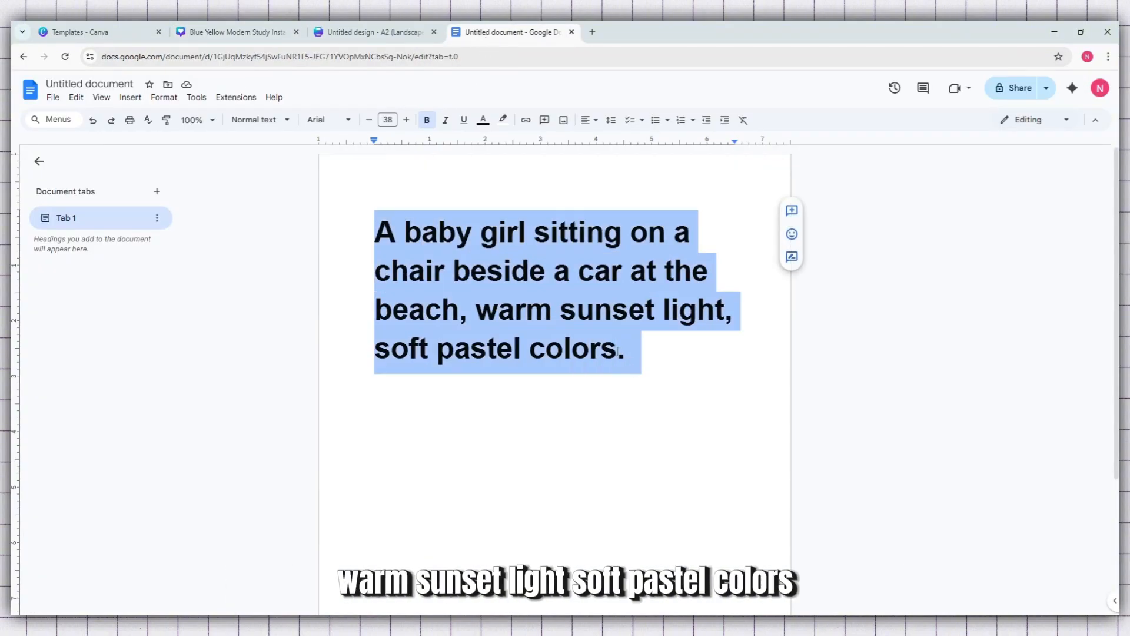
pyautogui.rightClick(551, 306)
pyautogui.click(582, 336)
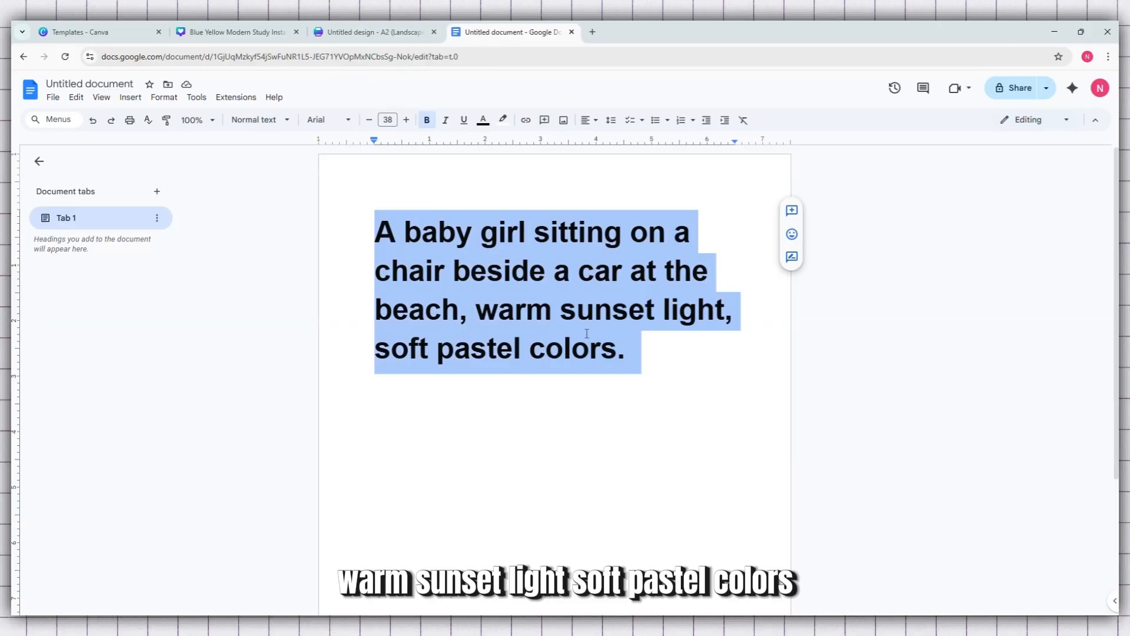
# Return to the Canva design and paste the copied prompt into the elements search, removing the trailing line break.
pyautogui.click(180, 30)
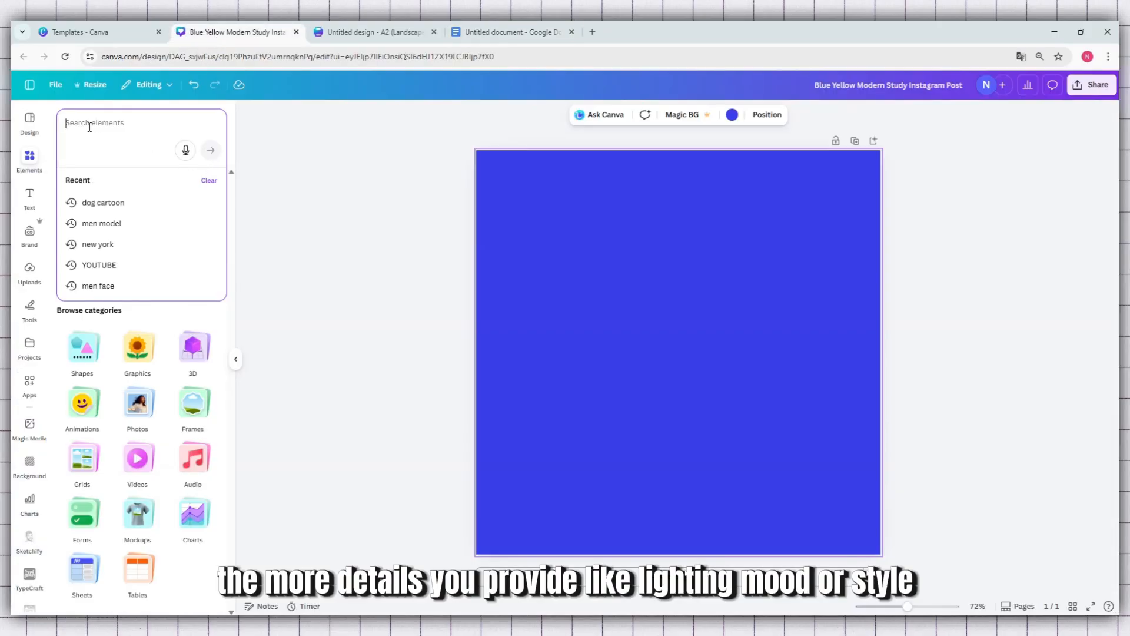
pyautogui.hotkey('ctrl', 'v')
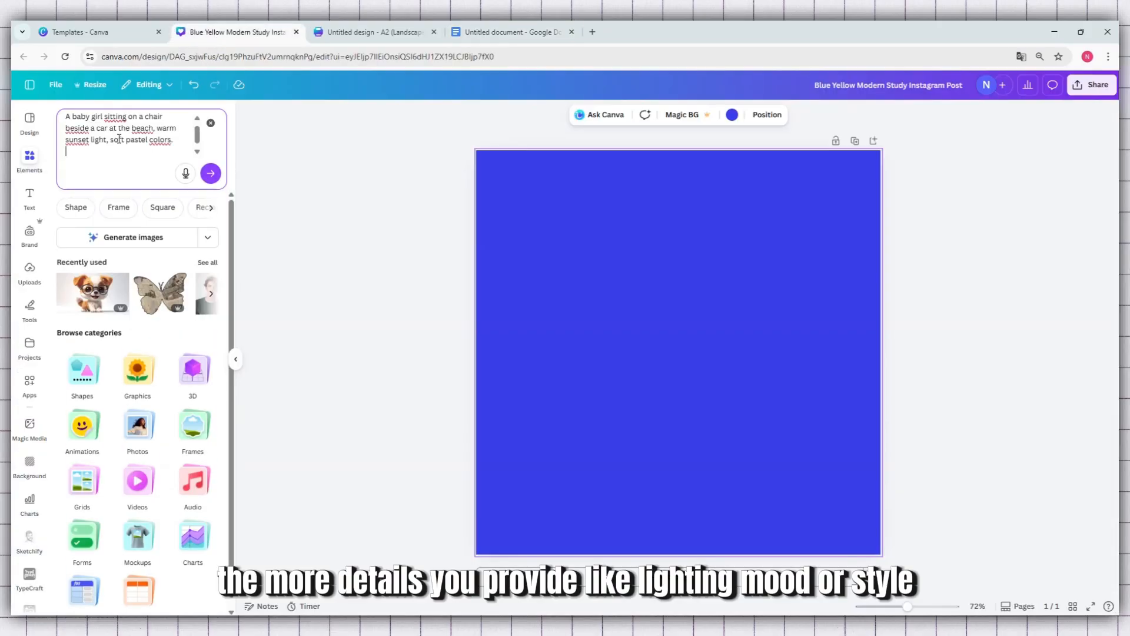
pyautogui.press('BackSpace')
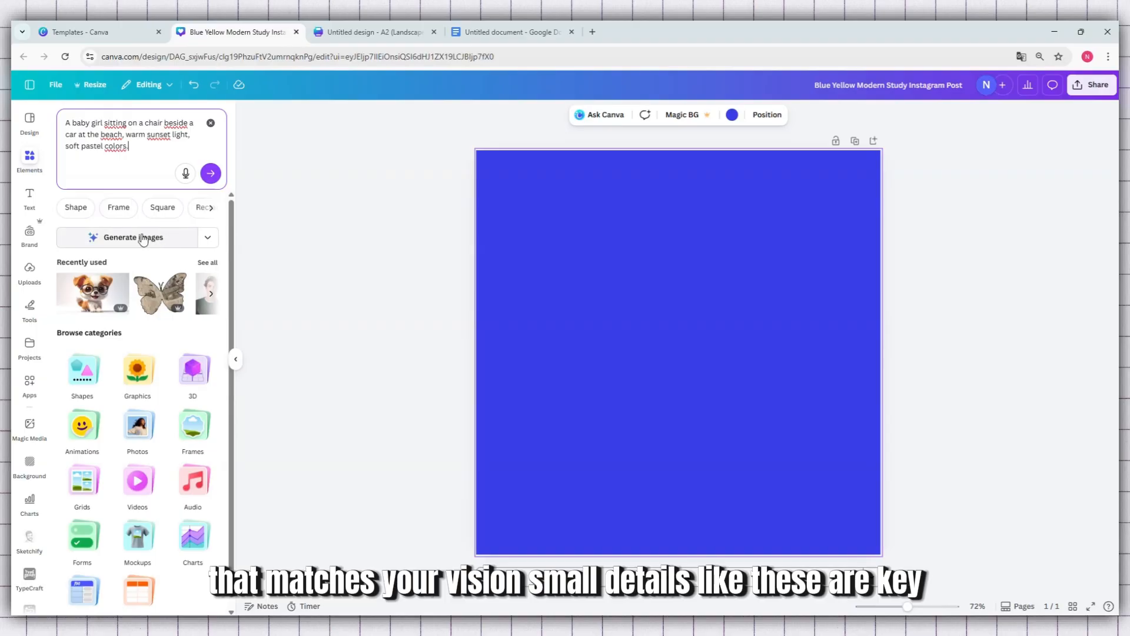
# Check the other generation options and generate images from the baby girl beach prompt.
pyautogui.click(208, 238)
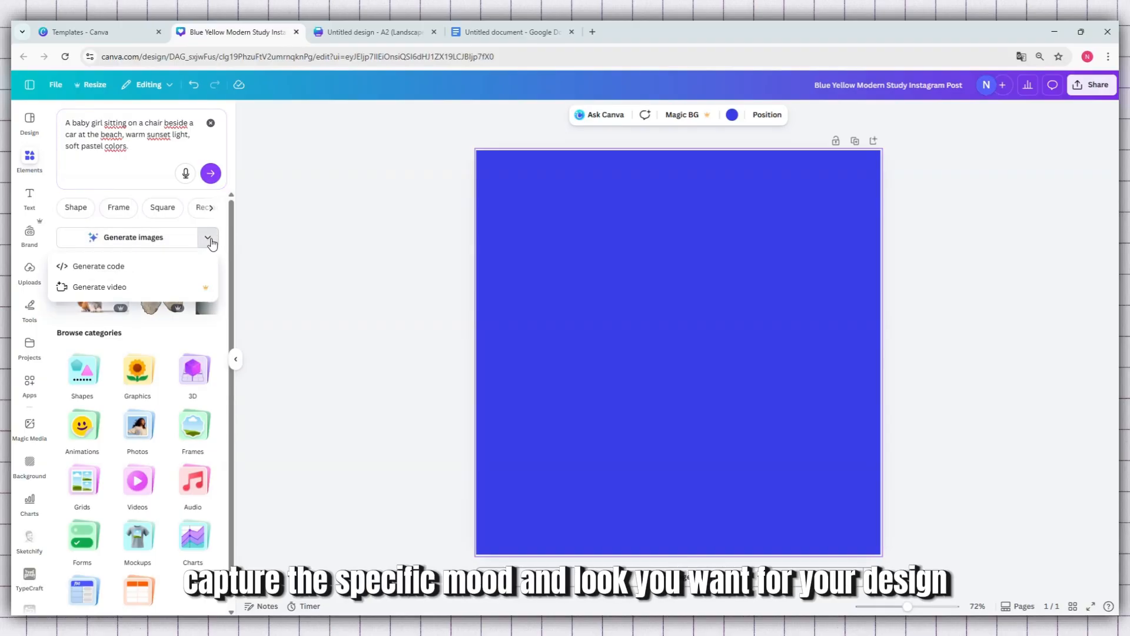
pyautogui.click(209, 239)
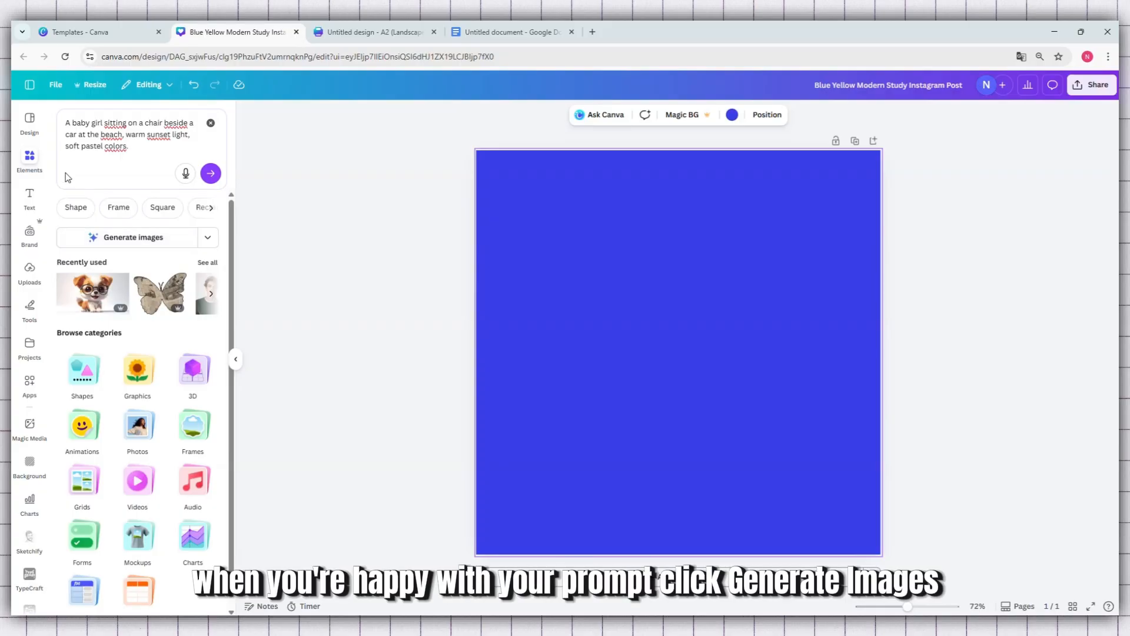
pyautogui.moveTo(135, 148); pyautogui.dragTo(70, 123)
pyautogui.click(113, 123)
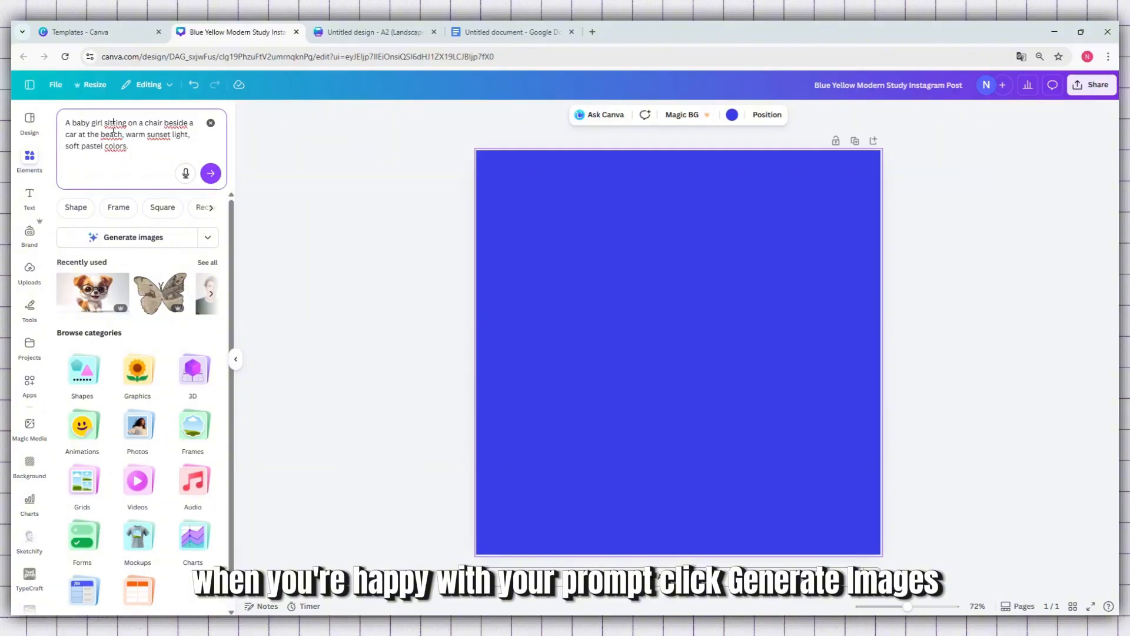
pyautogui.click(140, 238)
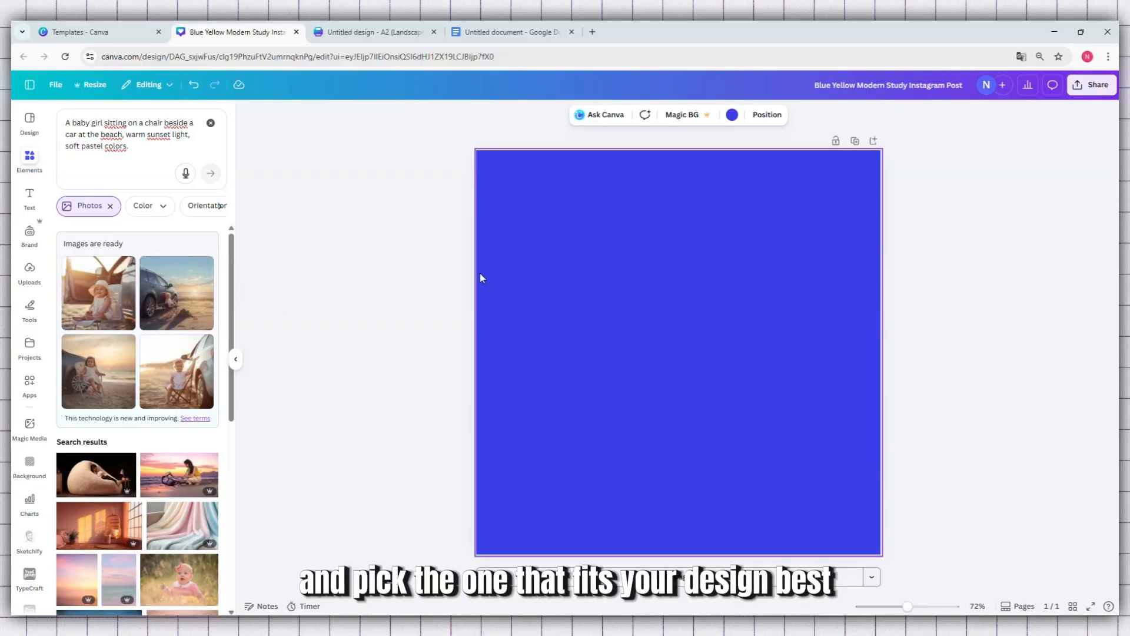
# Add the generated image of the baby in a sun hat and enlarge it to fill the page.
pyautogui.click(93, 295)
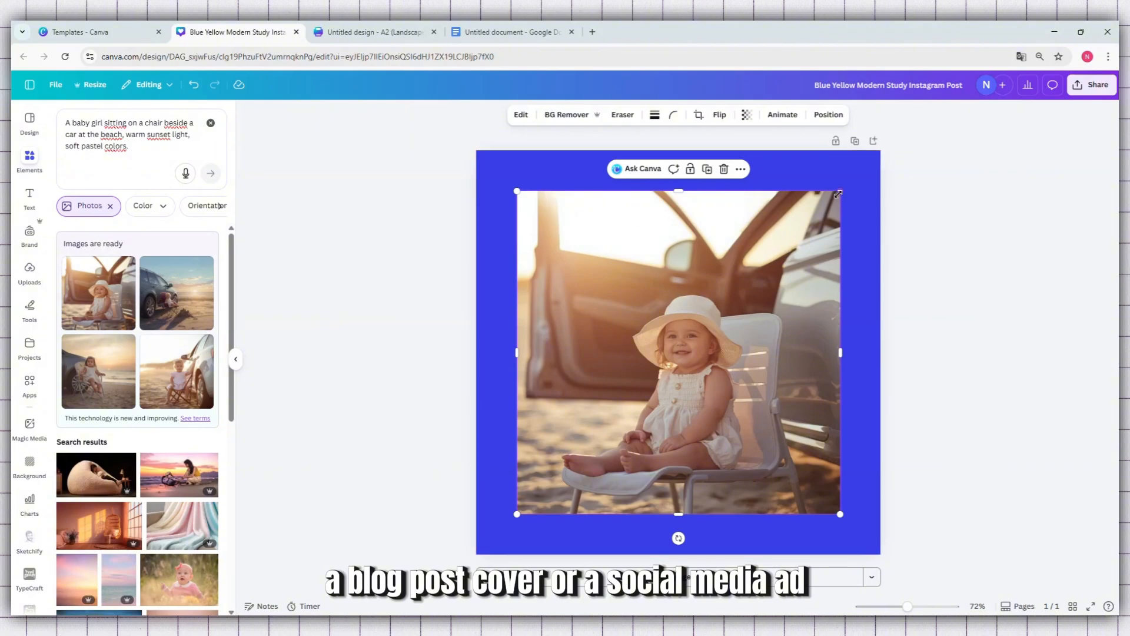
pyautogui.moveTo(840, 191); pyautogui.dragTo(880, 150)
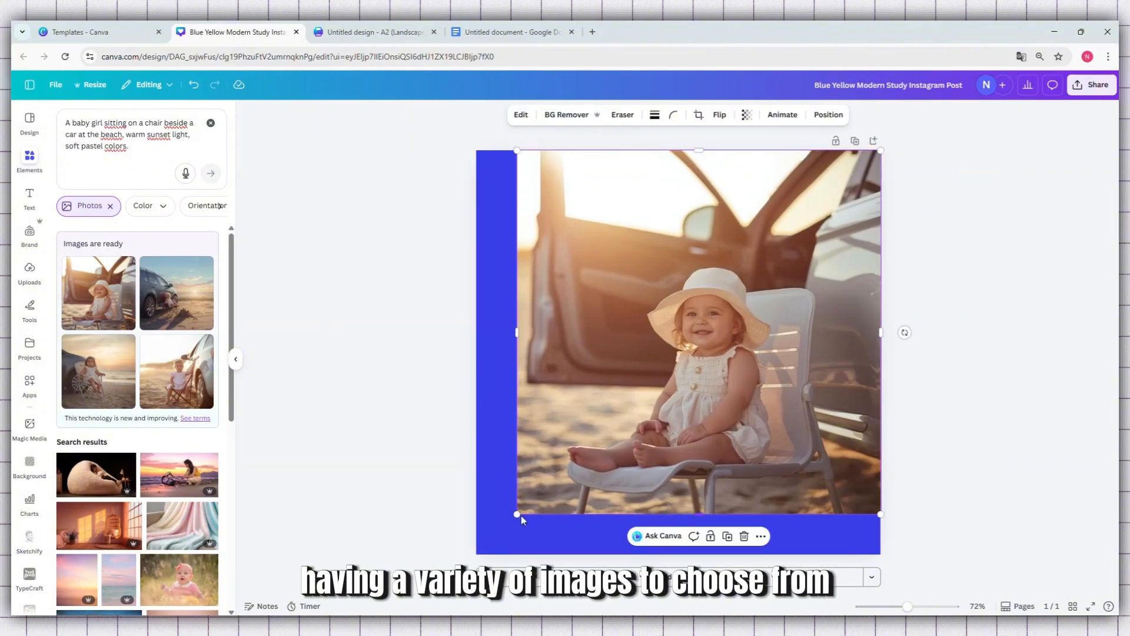
pyautogui.moveTo(520, 514); pyautogui.dragTo(477, 554)
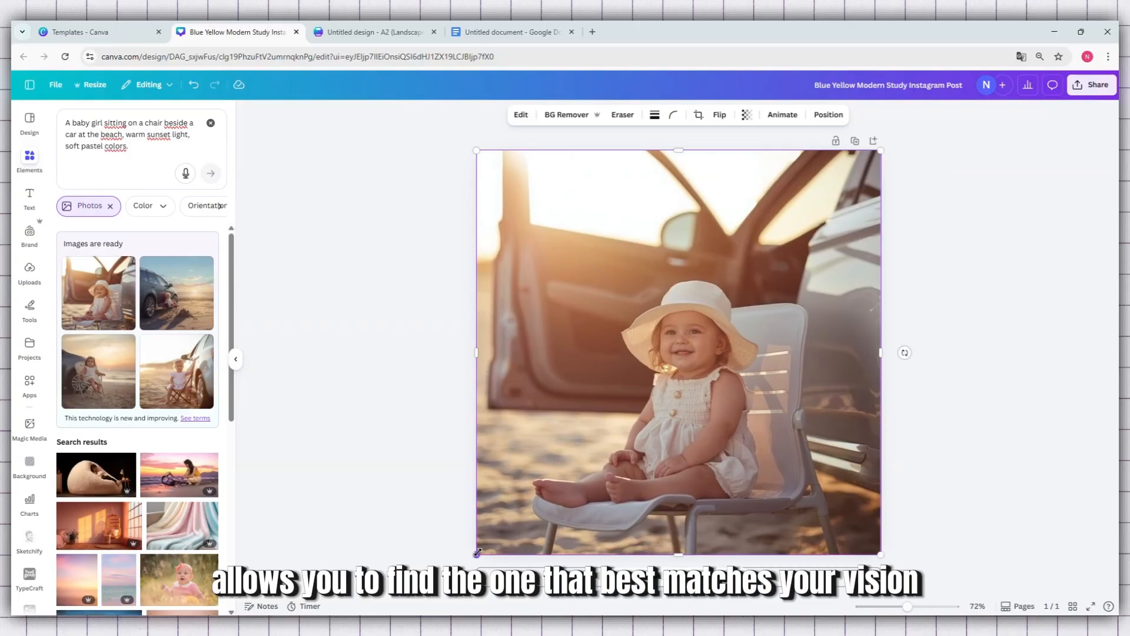
# Add the generated image with the dark SUV and blue sunset sky and enlarge it to cover the page.
pyautogui.click(172, 308)
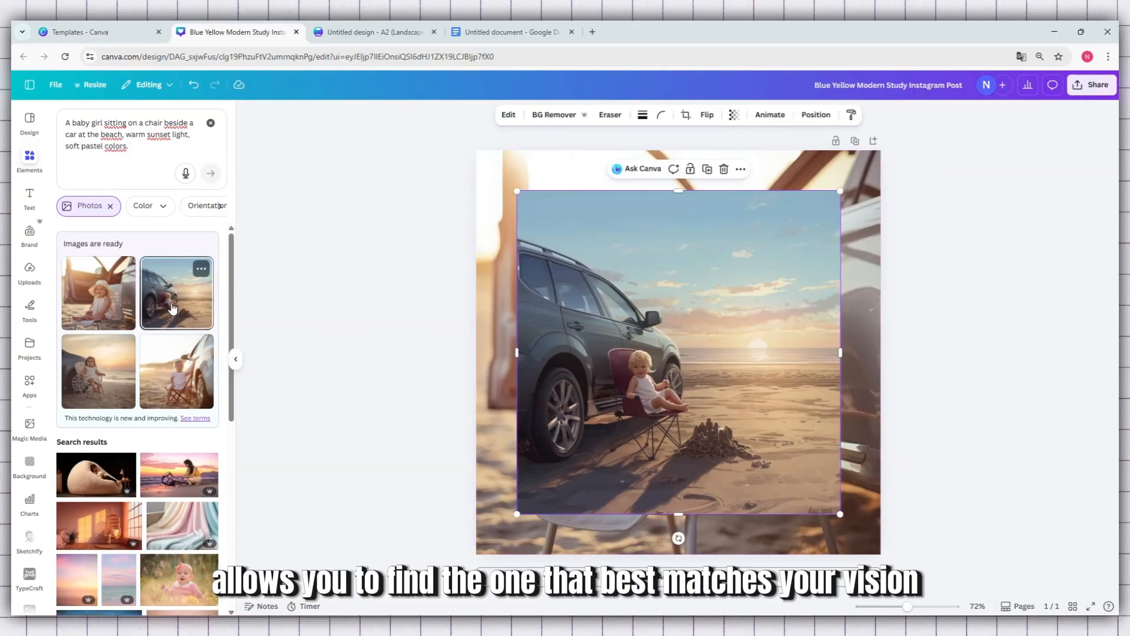
pyautogui.moveTo(842, 190); pyautogui.dragTo(899, 168)
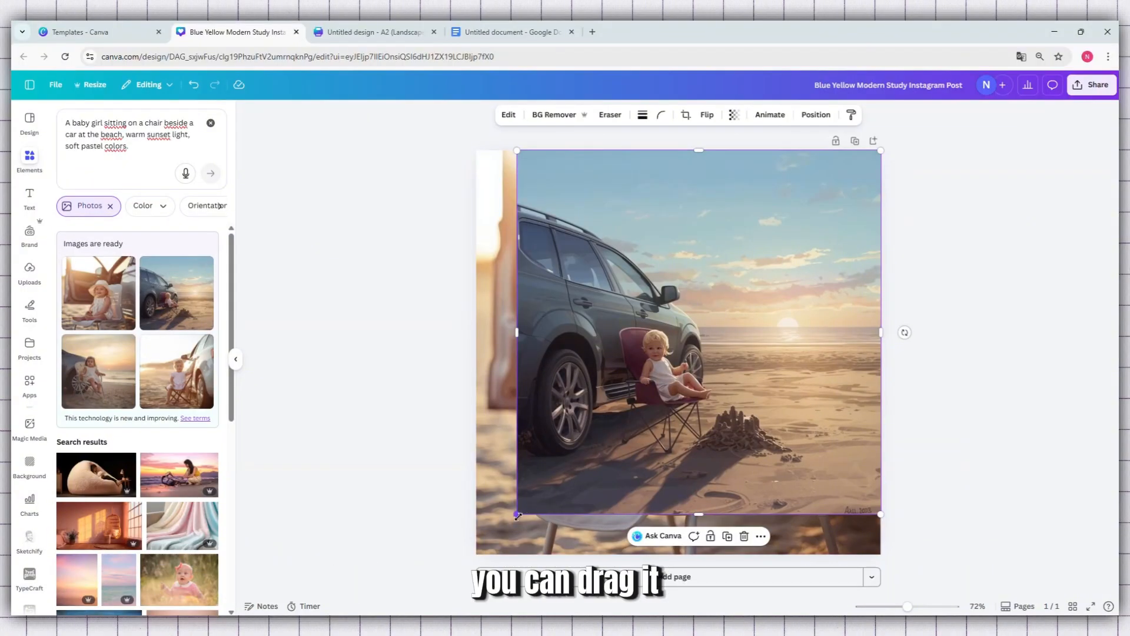
pyautogui.moveTo(525, 515); pyautogui.dragTo(478, 554)
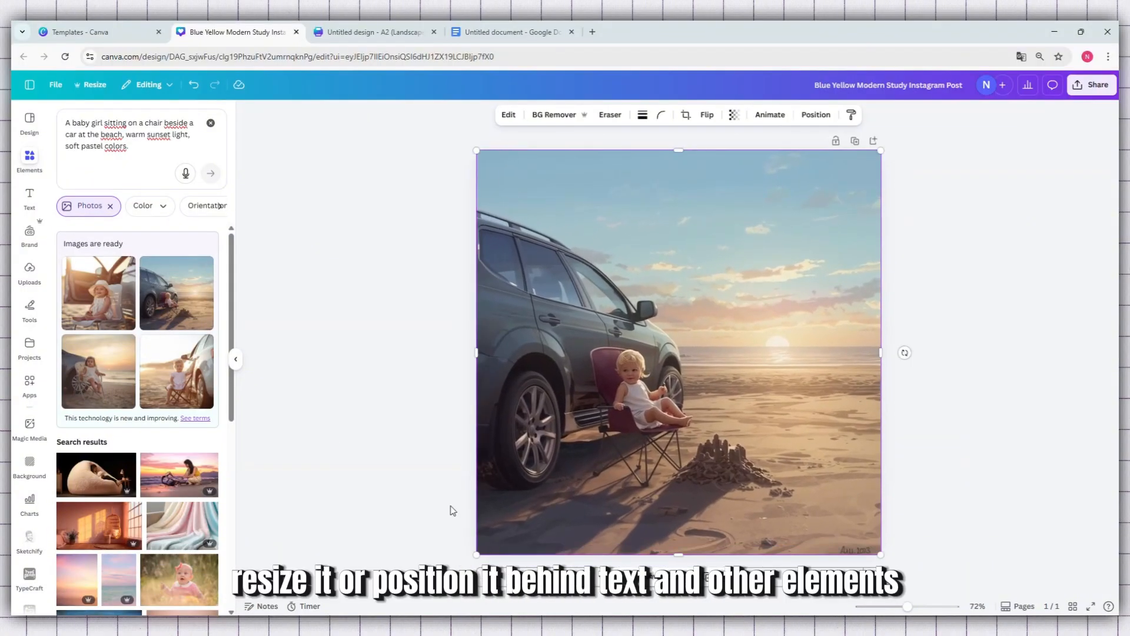
# Add the generated image of the girl on a floral folding chair and enlarge it over the whole page.
pyautogui.click(81, 381)
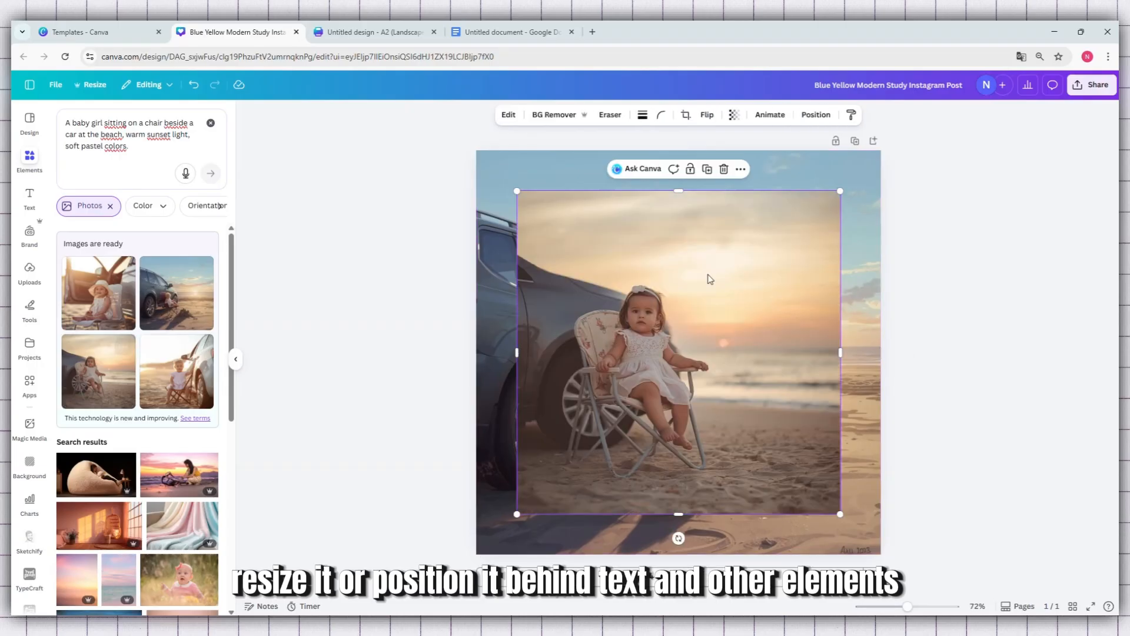
pyautogui.moveTo(844, 193); pyautogui.dragTo(881, 151)
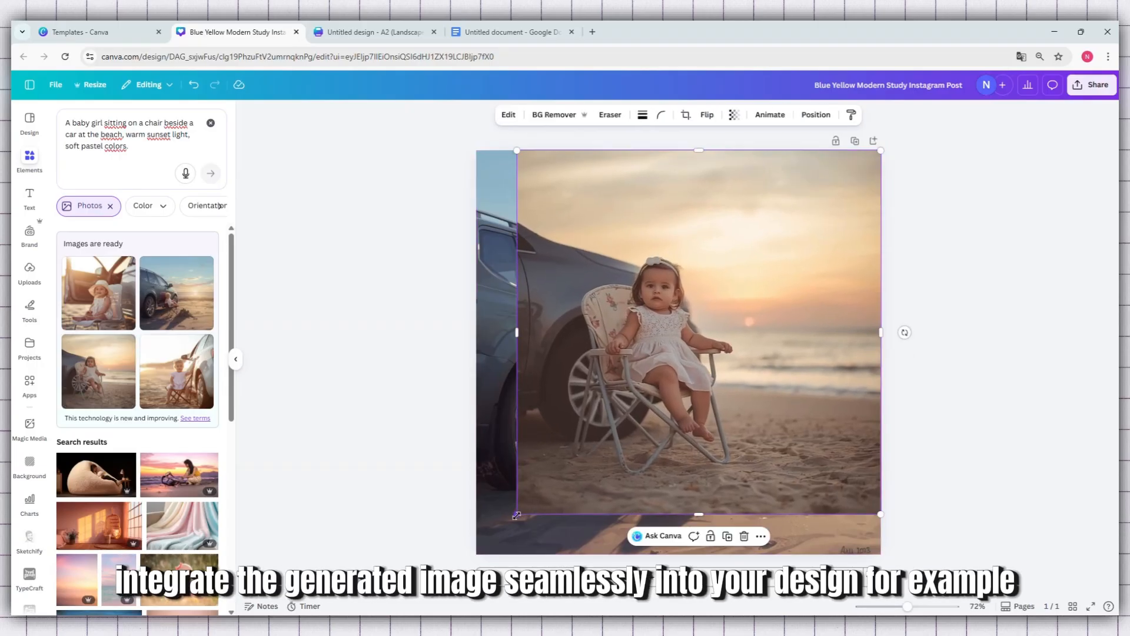
pyautogui.moveTo(517, 514); pyautogui.dragTo(473, 558)
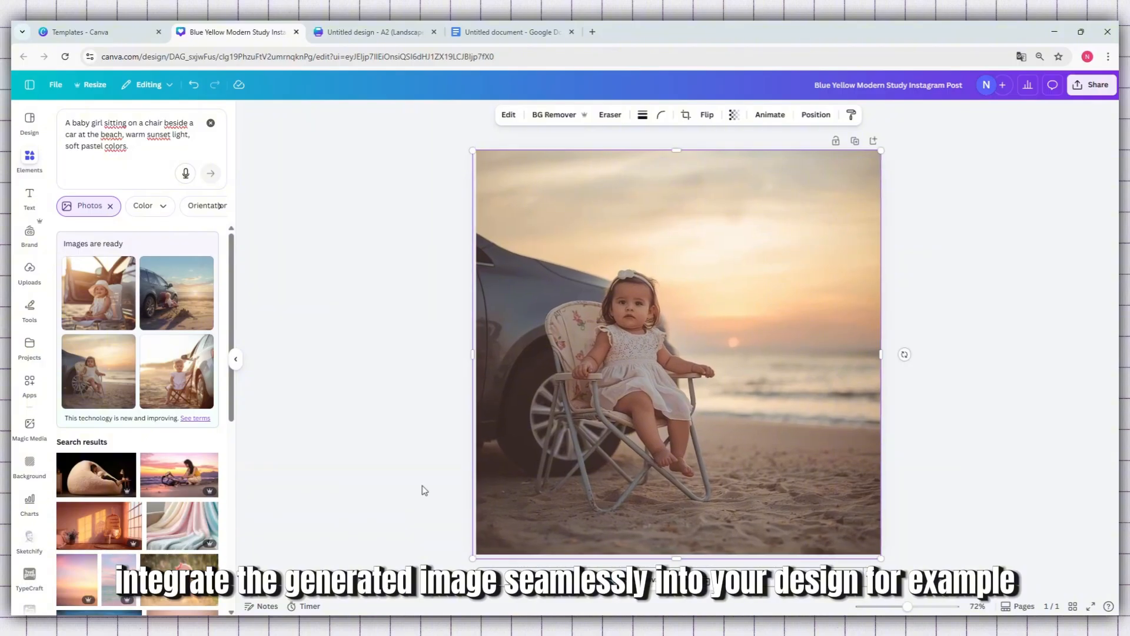
# Add the generated image of the baby beside the white car, delete its duplicate copy and select the remaining one.
pyautogui.click(171, 395)
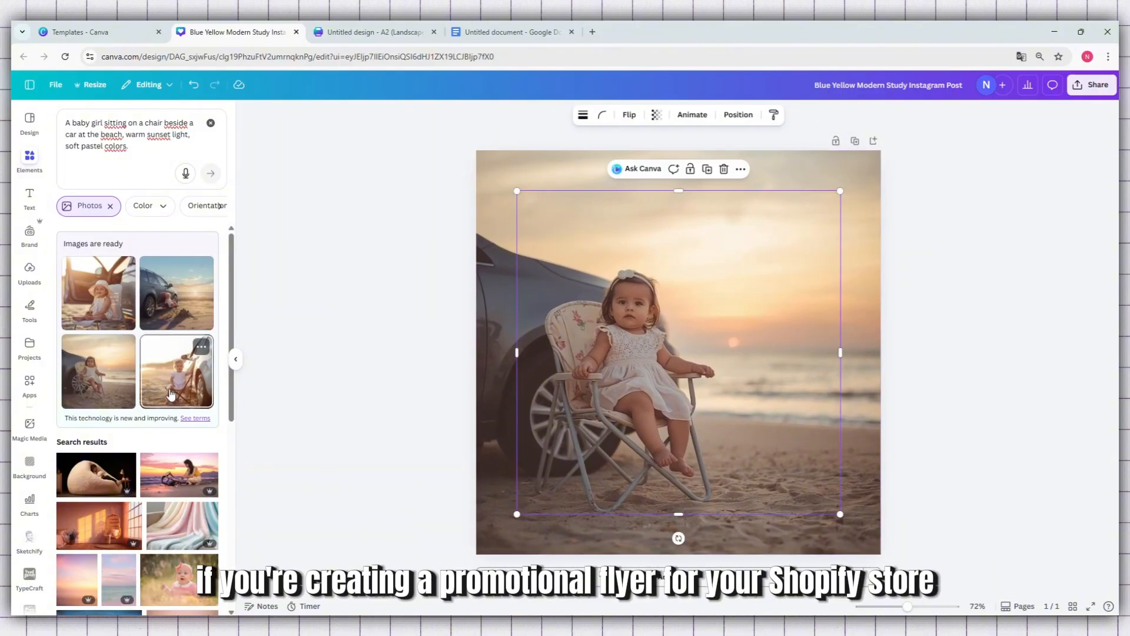
pyautogui.click(172, 391)
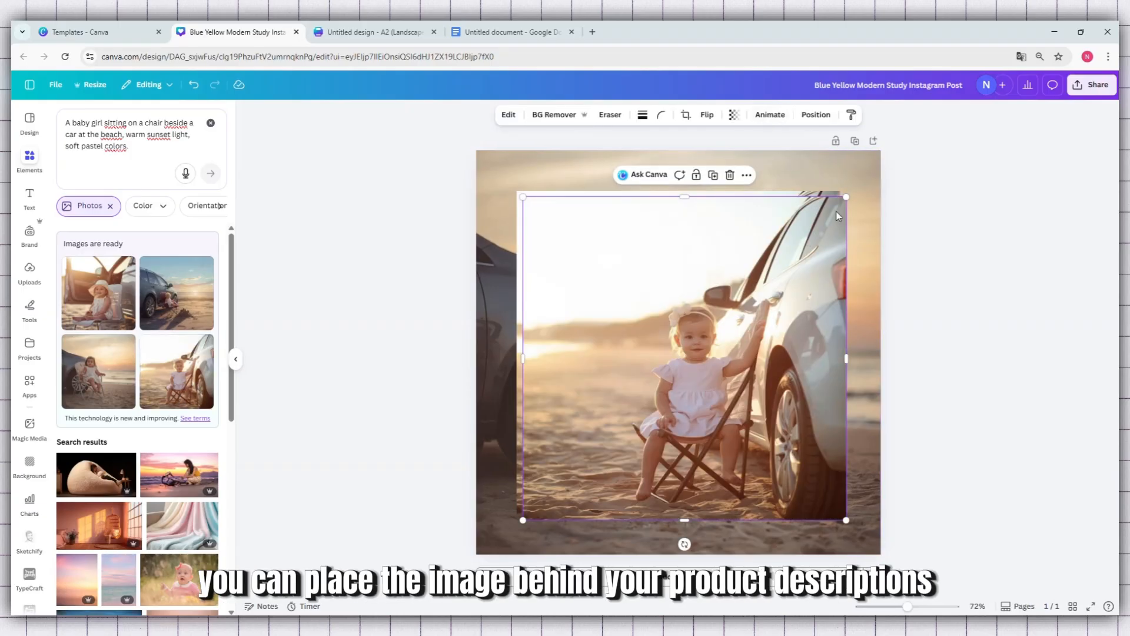
pyautogui.moveTo(801, 233); pyautogui.dragTo(716, 315)
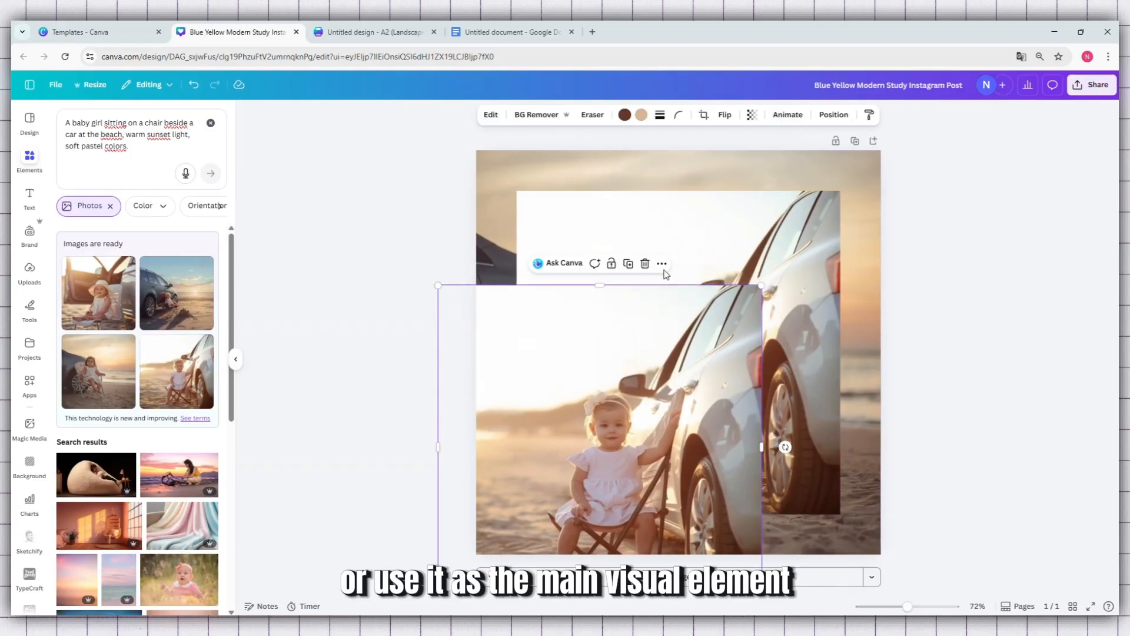
pyautogui.click(644, 263)
pyautogui.click(678, 281)
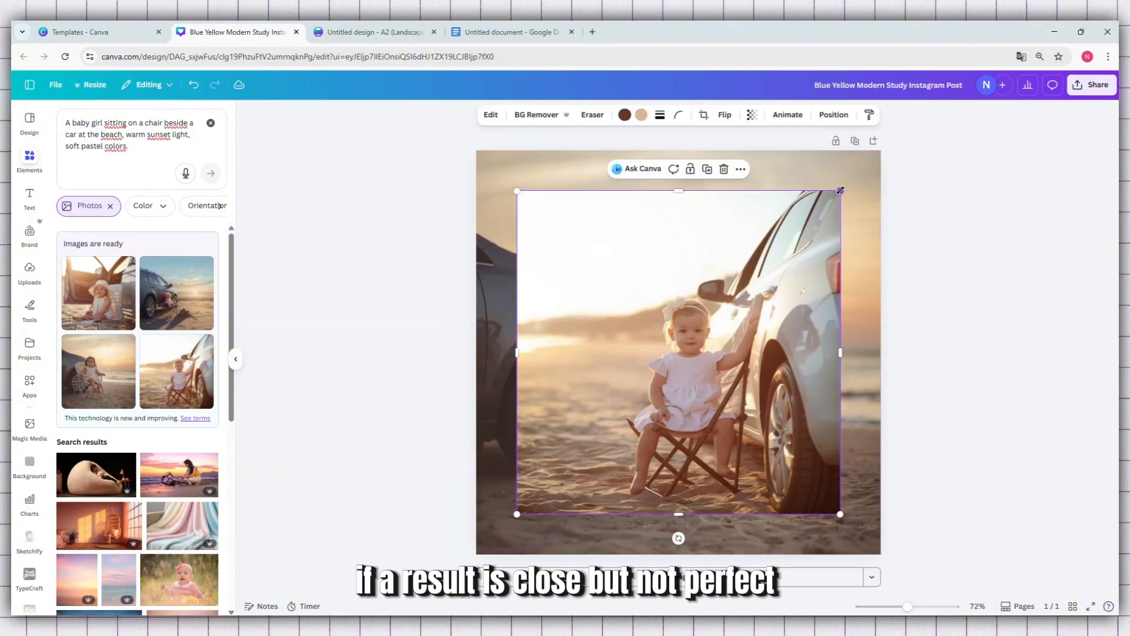
# Enlarge the image of the baby beside the white car to fill the page and show the list of all layers.
pyautogui.moveTo(841, 190); pyautogui.dragTo(873, 152)
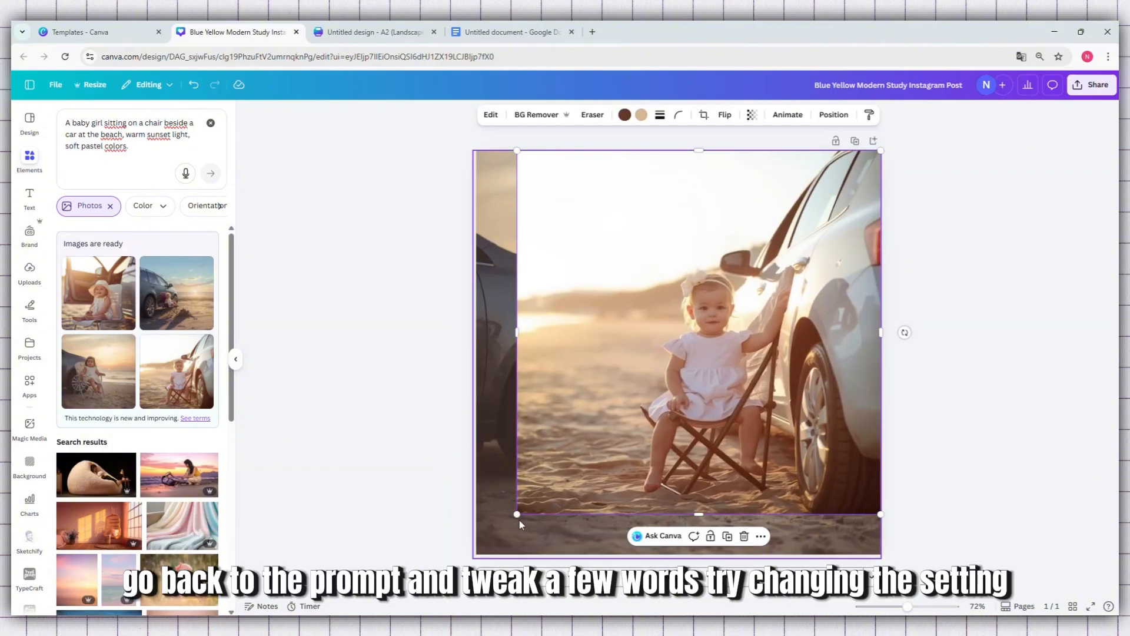
pyautogui.moveTo(517, 514); pyautogui.dragTo(477, 554)
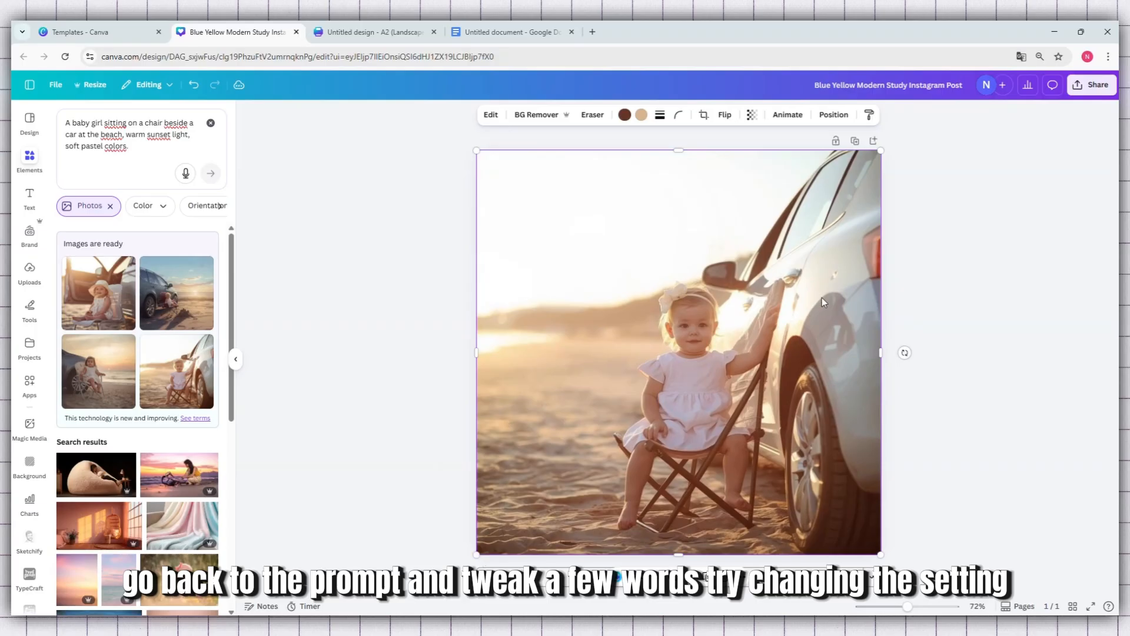
pyautogui.click(835, 116)
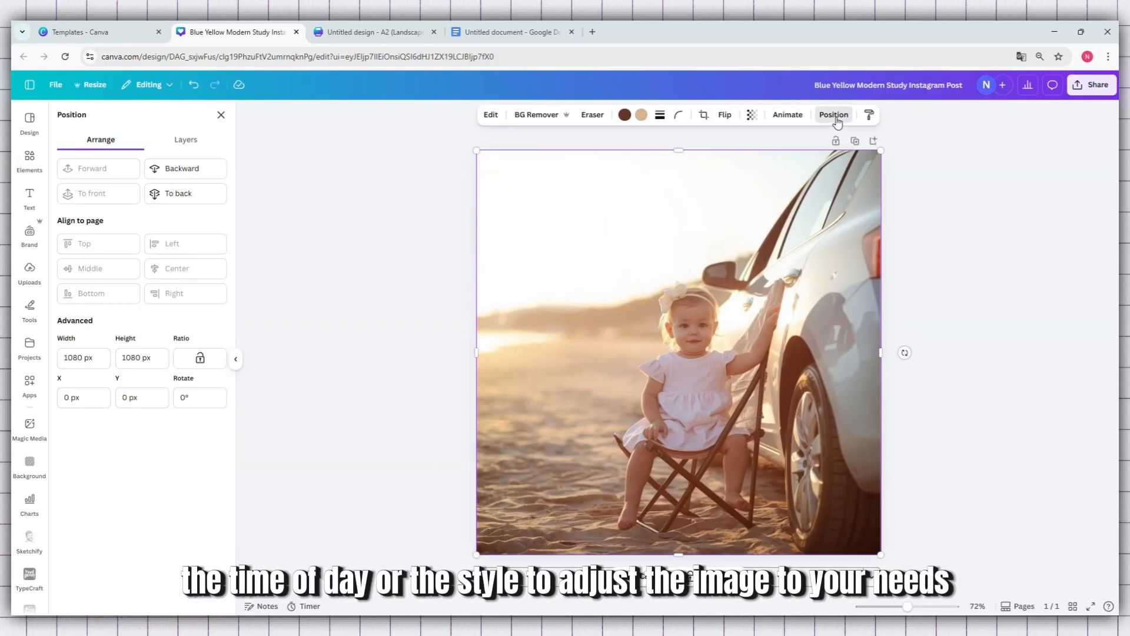
pyautogui.click(183, 141)
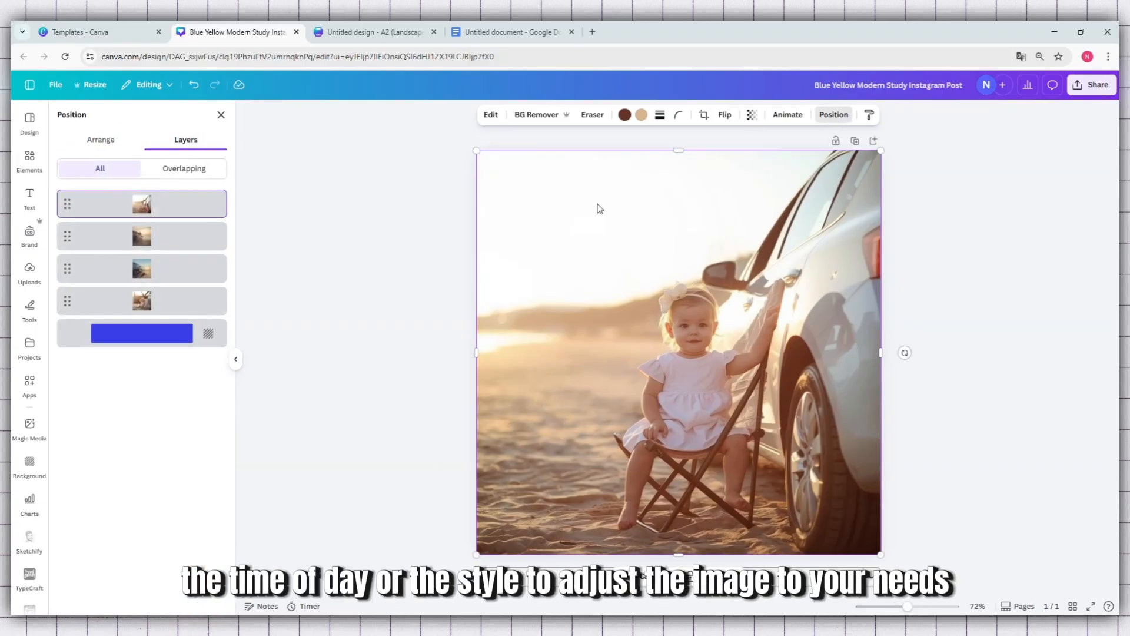
# Shrink the white car image into the page's lower-right quarter and the floral chair image into the upper-right area.
pyautogui.moveTo(477, 146); pyautogui.dragTo(653, 328)
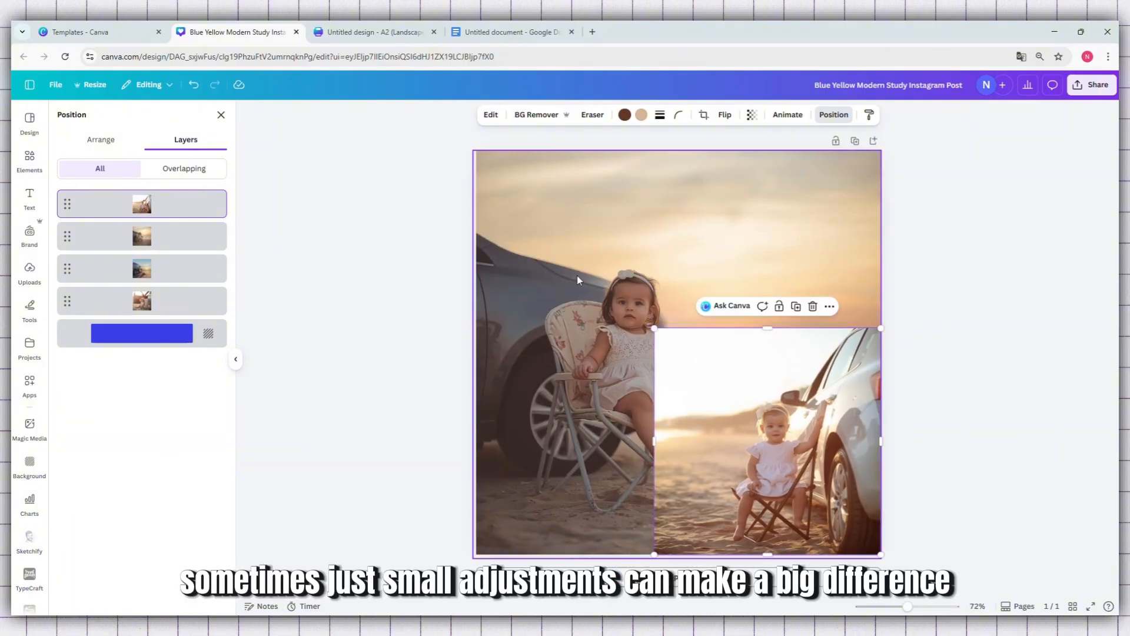
pyautogui.click(483, 158)
pyautogui.moveTo(471, 150); pyautogui.dragTo(665, 170)
# Shrink the dark SUV image to about half the page size and place it in the page's upper-left corner.
pyautogui.click(583, 188)
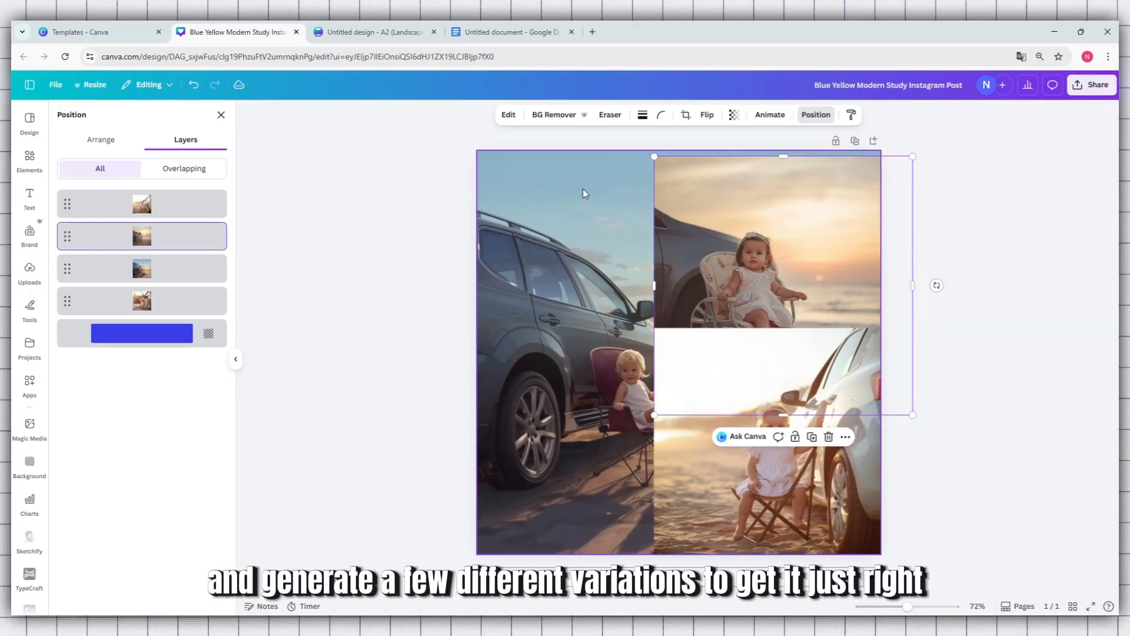
pyautogui.moveTo(476, 147); pyautogui.dragTo(688, 361)
pyautogui.moveTo(755, 398); pyautogui.dragTo(542, 188)
# Shrink the image of the baby in a sun hat and place it in the page's lower-left quarter.
pyautogui.click(507, 527)
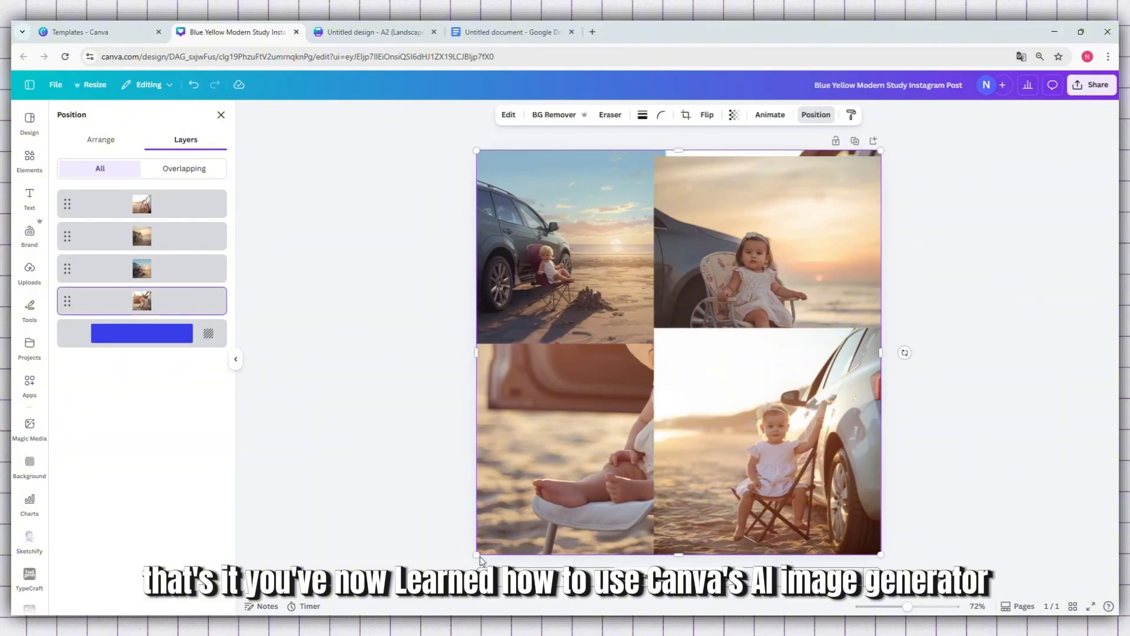
pyautogui.moveTo(478, 552); pyautogui.dragTo(711, 319)
pyautogui.moveTo(768, 227); pyautogui.dragTo(533, 435)
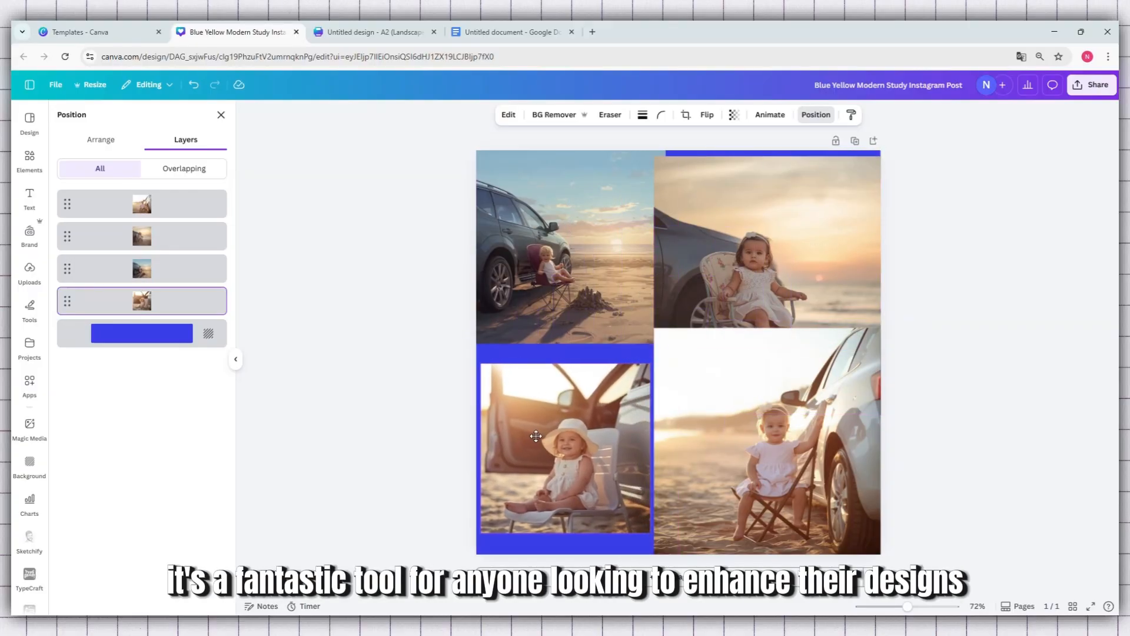
# Resize the floral chair image so the whole picture fits inside the page's upper-right quarter.
pyautogui.click(708, 247)
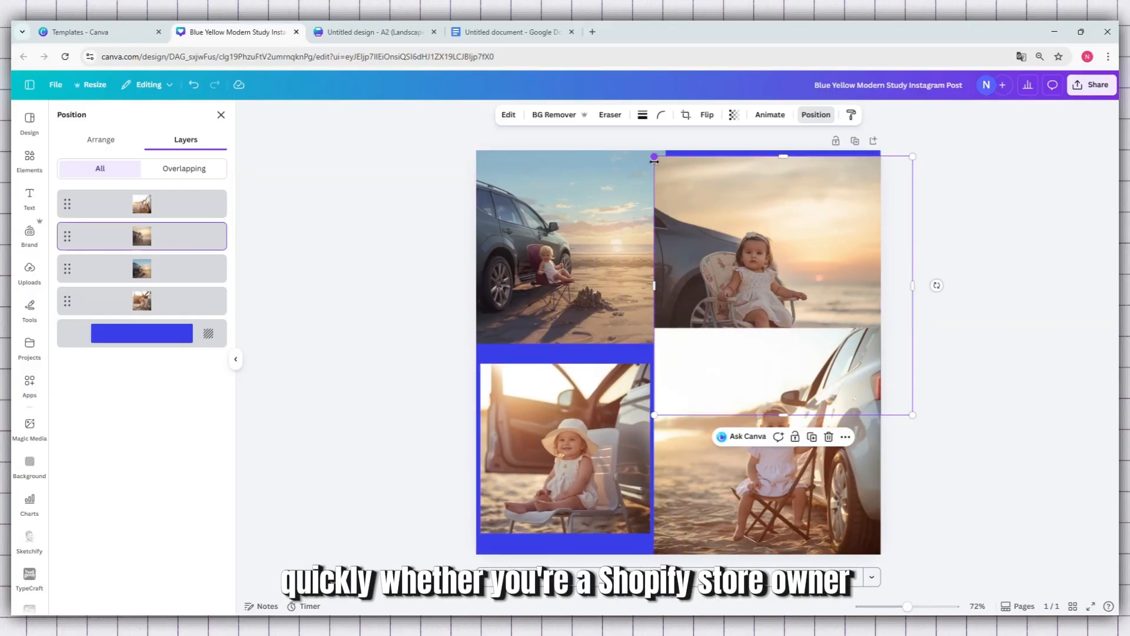
pyautogui.moveTo(651, 157); pyautogui.dragTo(778, 198)
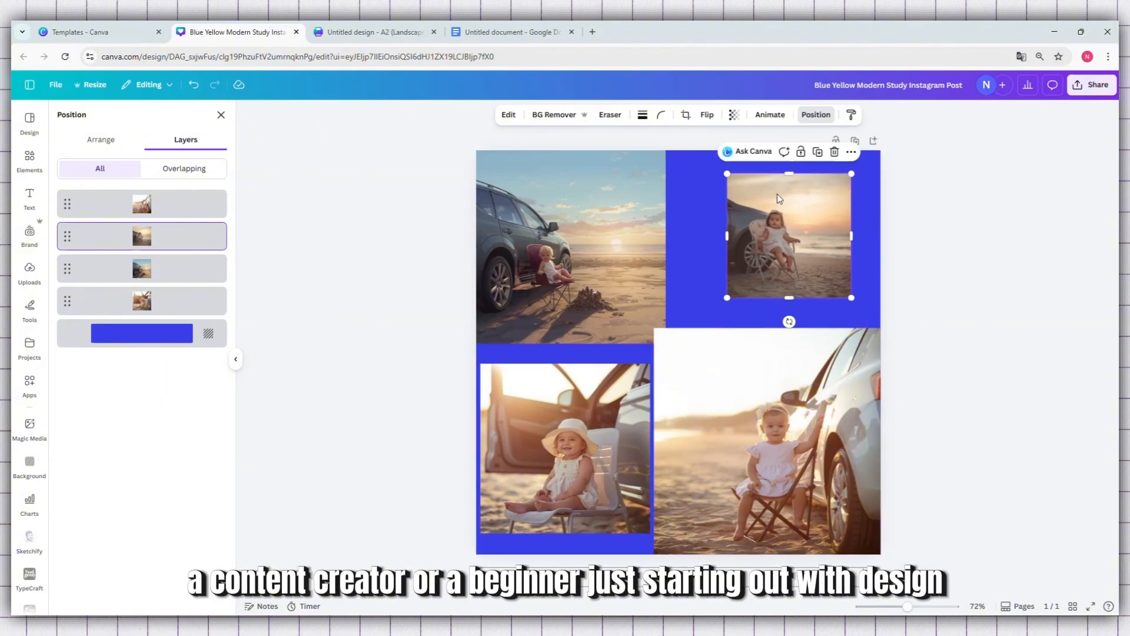
pyautogui.moveTo(852, 174); pyautogui.dragTo(877, 148)
pyautogui.moveTo(729, 298); pyautogui.dragTo(670, 348)
# Adjust the sizes of the white car and sun hat images so they sit side by side across the page's lower half.
pyautogui.click(670, 421)
pyautogui.click(631, 313)
pyautogui.click(591, 454)
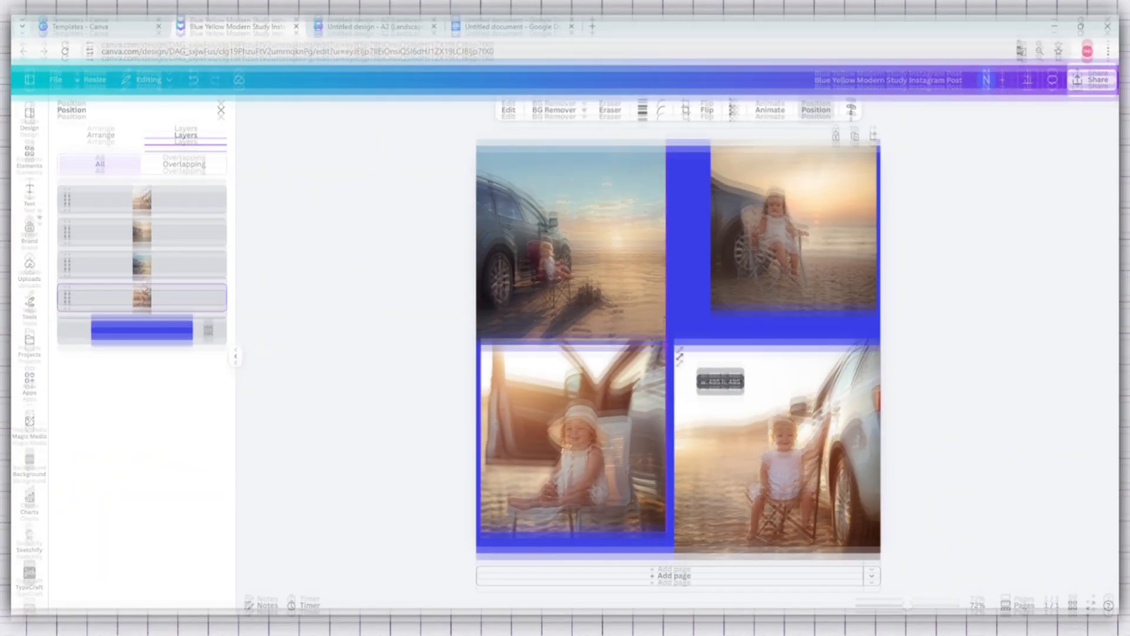